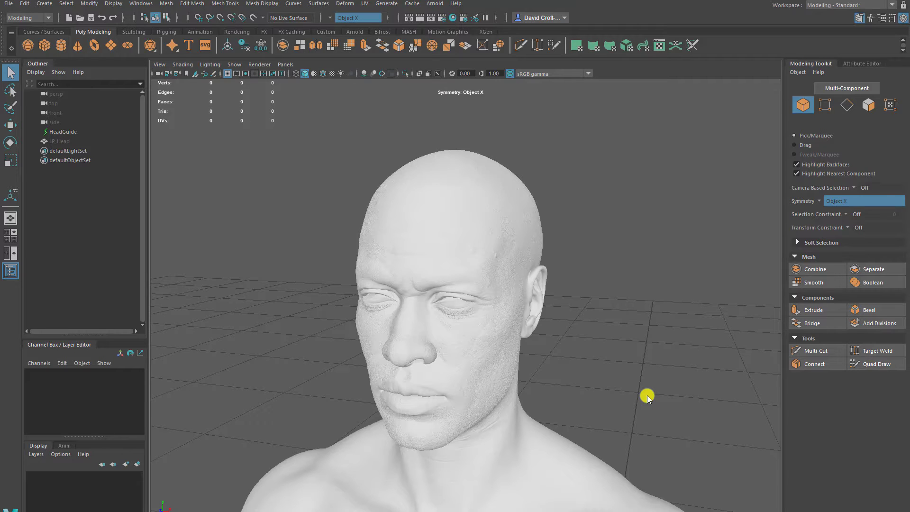
Unhide the low-poly LP_Head mesh over the detailed head sculpt around the eye.
{"action": "right_click_drag", "start_coordinate": [502, 270], "coordinate": [535, 368], "text": "alt"}
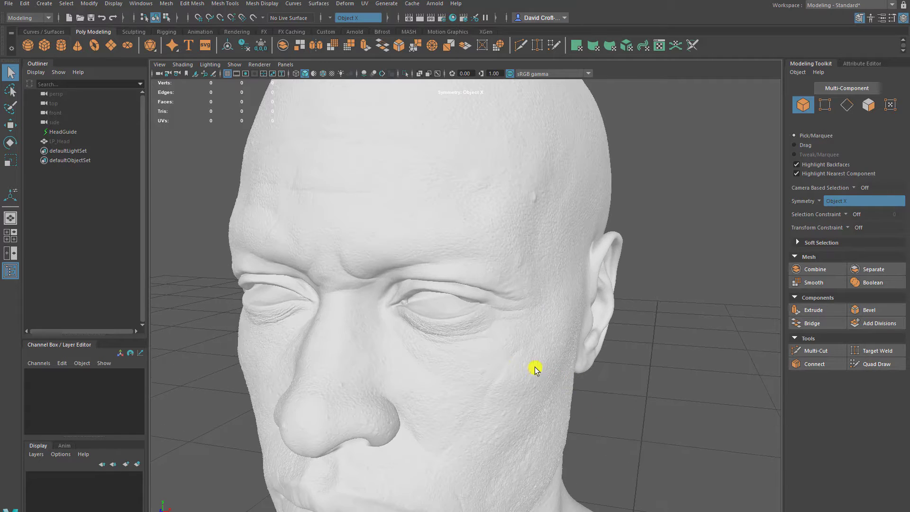
{"action": "left_click_drag", "start_coordinate": [483, 359], "coordinate": [478, 361], "text": "alt"}
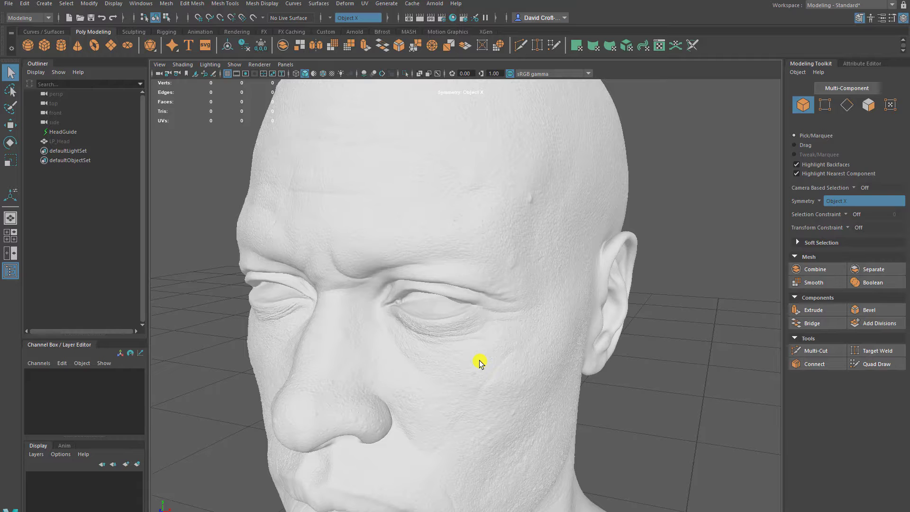
{"action": "left_click_drag", "start_coordinate": [479, 361], "coordinate": [433, 380], "text": "alt"}
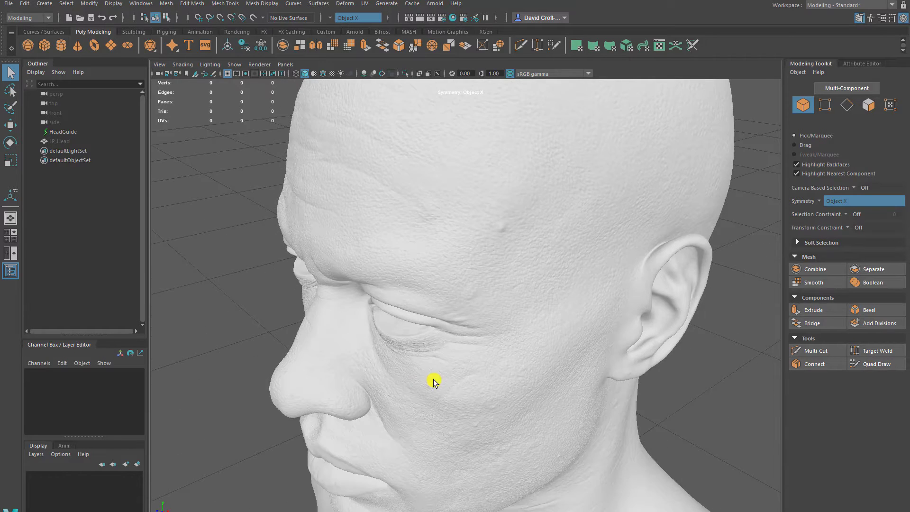
{"action": "middle_click_drag", "start_coordinate": [398, 358], "coordinate": [435, 339], "text": "alt"}
{"action": "right_click_drag", "start_coordinate": [434, 339], "coordinate": [407, 349], "text": "alt"}
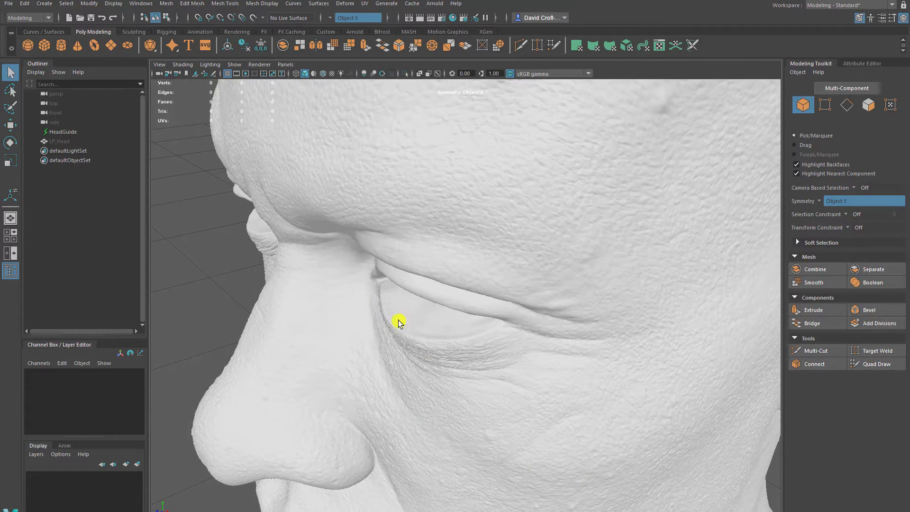
{"action": "left_click_drag", "start_coordinate": [422, 323], "coordinate": [482, 300], "text": "alt"}
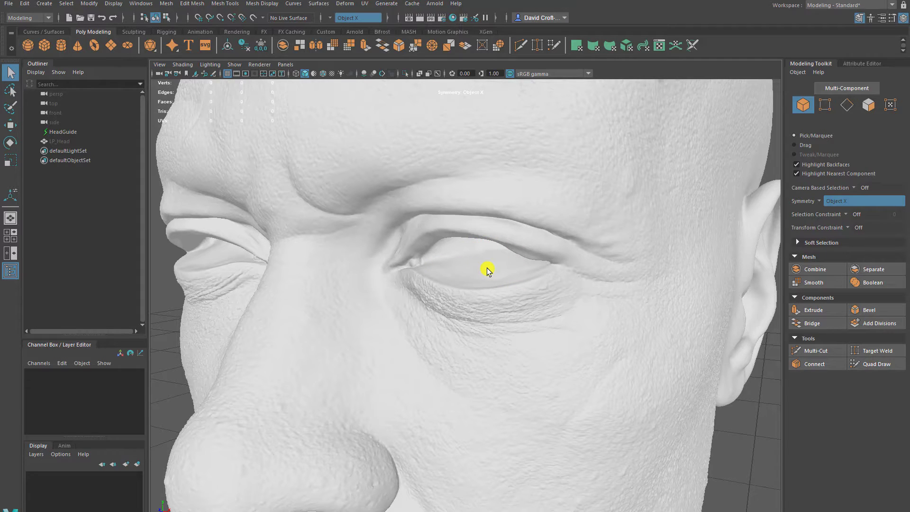
{"action": "left_click", "coordinate": [56, 142]}
{"action": "key", "text": "h"}
{"action": "left_click_drag", "start_coordinate": [373, 299], "coordinate": [399, 303], "text": "alt"}
{"action": "mouse_move", "coordinate": [399, 302]}
{"action": "right_mouse_down", "text": "alt"}
{"action": "mouse_move", "coordinate": [341, 242]}
{"action": "mouse_move", "coordinate": [396, 309]}
{"action": "right_mouse_up", "text": "alt"}
{"action": "mouse_move", "coordinate": [396, 309]}
{"action": "left_mouse_down", "text": "alt"}
{"action": "mouse_move", "coordinate": [372, 300]}
{"action": "mouse_move", "coordinate": [417, 305]}
{"action": "mouse_move", "coordinate": [405, 307]}
{"action": "left_mouse_up", "text": "alt"}
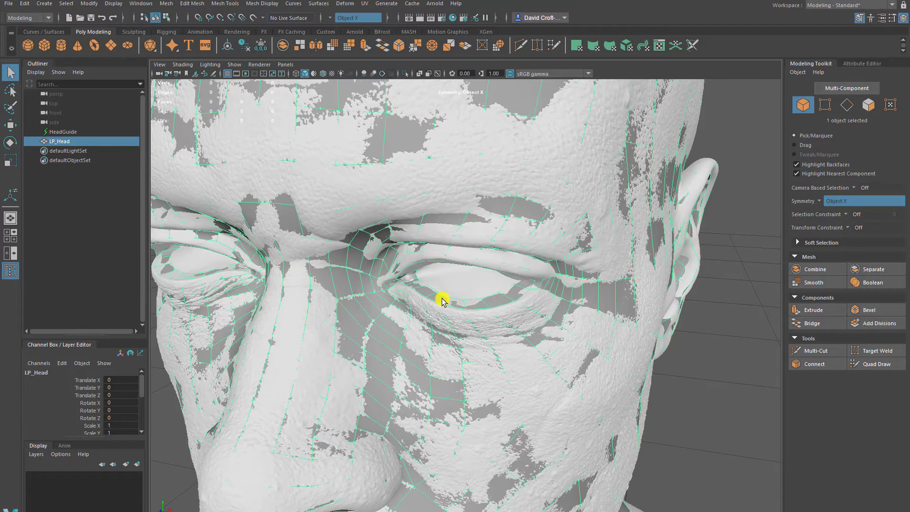
Isolate the LP_Head mesh in the viewport so that only the low-poly head is displayed.
{"action": "right_click_drag", "start_coordinate": [443, 300], "coordinate": [441, 264]}
{"action": "left_click_drag", "start_coordinate": [441, 310], "coordinate": [457, 300], "text": "alt"}
{"action": "right_click_drag", "start_coordinate": [644, 238], "coordinate": [688, 210]}
{"action": "left_click", "coordinate": [732, 194]}
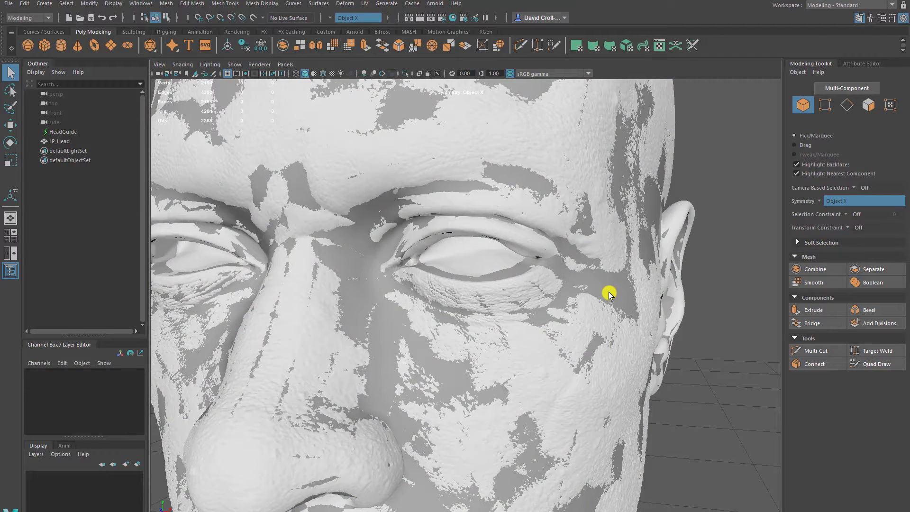
{"action": "left_click", "coordinate": [608, 292]}
{"action": "key", "text": "ctrl+1"}
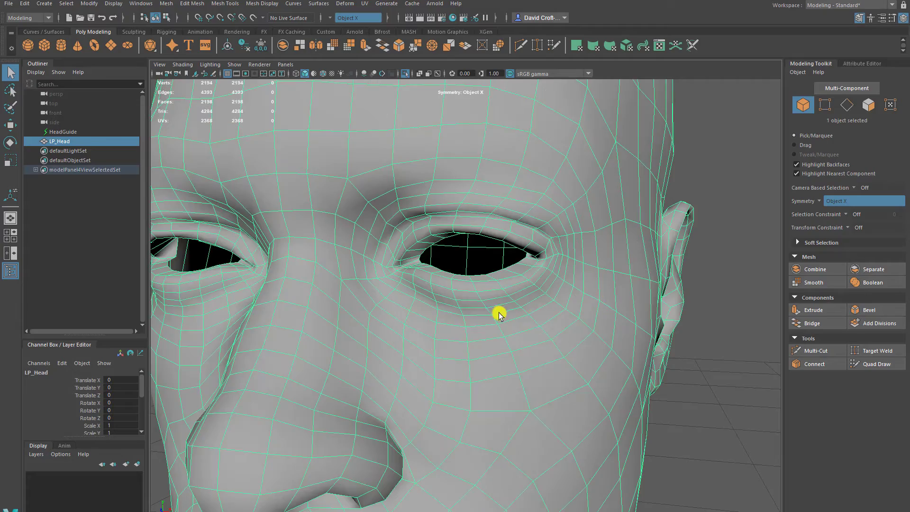
Select the border edges of the eye openings on LP_Head and close them with Fill Hole.
{"action": "left_click_drag", "start_coordinate": [499, 313], "coordinate": [449, 260], "text": "alt"}
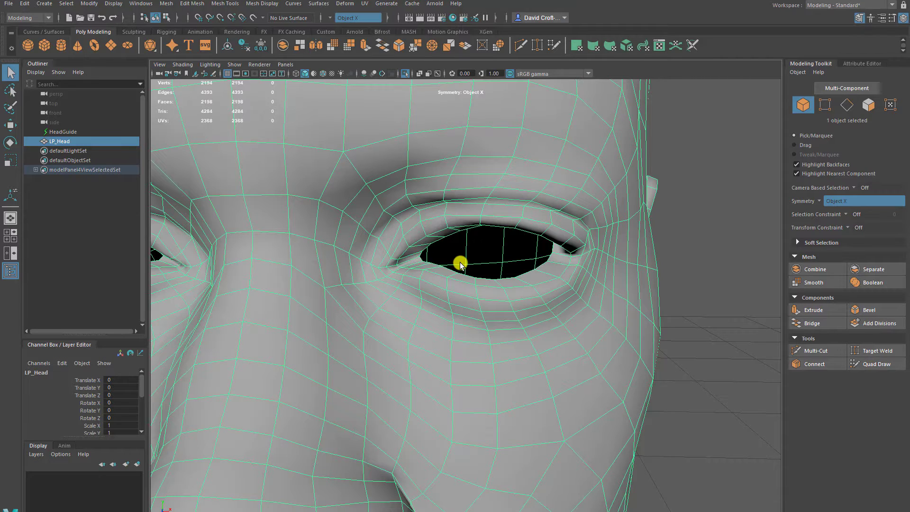
{"action": "right_click_drag", "start_coordinate": [459, 261], "coordinate": [462, 233]}
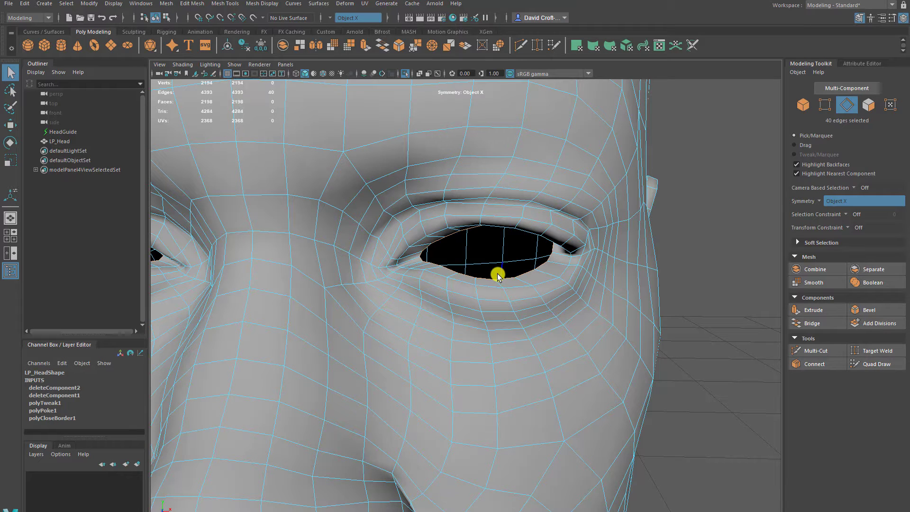
{"action": "right_click_drag", "start_coordinate": [495, 255], "coordinate": [497, 256], "text": "shift"}
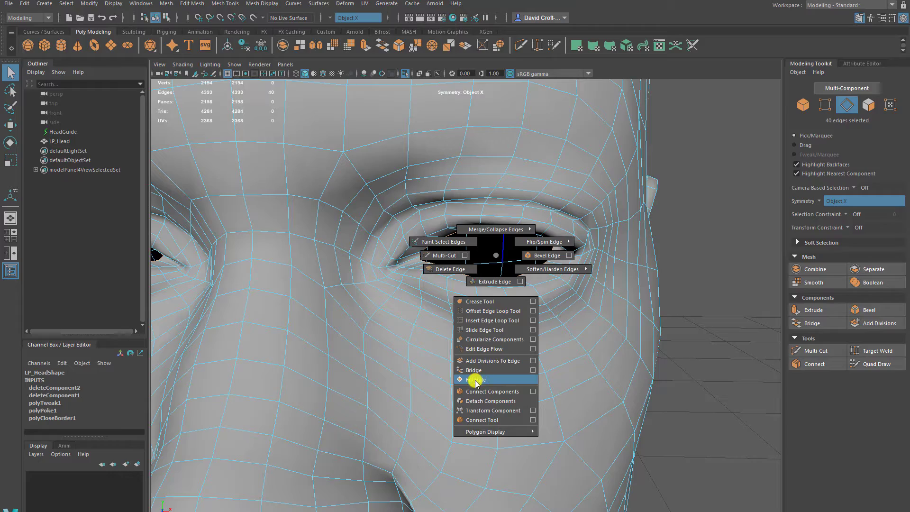
{"action": "right_click_drag", "start_coordinate": [476, 382], "coordinate": [475, 382], "text": "shift"}
{"action": "left_click_drag", "start_coordinate": [499, 319], "coordinate": [445, 327], "text": "alt"}
{"action": "middle_click_drag", "start_coordinate": [446, 327], "coordinate": [429, 330], "text": "alt"}
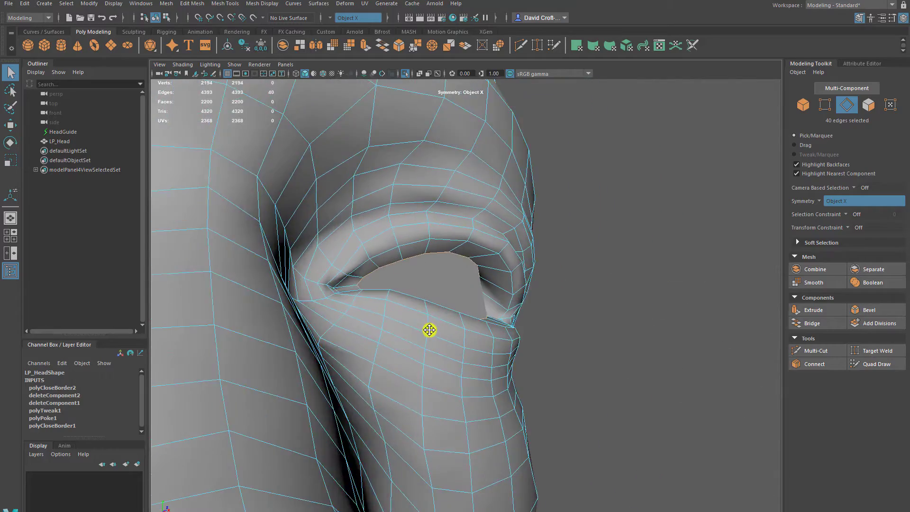
{"action": "left_click_drag", "start_coordinate": [430, 330], "coordinate": [412, 339], "text": "alt"}
{"action": "middle_click_drag", "start_coordinate": [413, 340], "coordinate": [432, 334], "text": "alt"}
Select the new cap faces in the eye openings and apply Poke Face to them.
{"action": "right_click_drag", "start_coordinate": [429, 286], "coordinate": [430, 315]}
{"action": "left_click", "coordinate": [412, 331]}
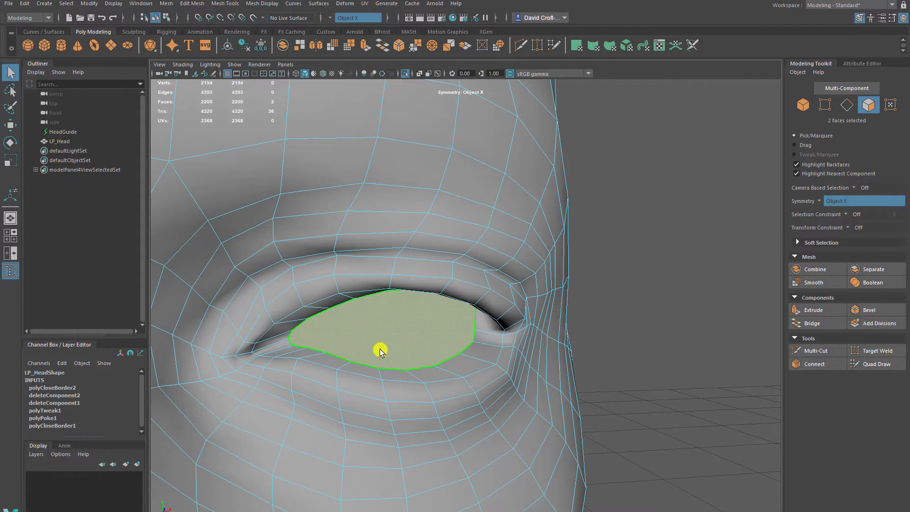
{"action": "right_click_drag", "start_coordinate": [391, 343], "coordinate": [393, 343], "text": "shift"}
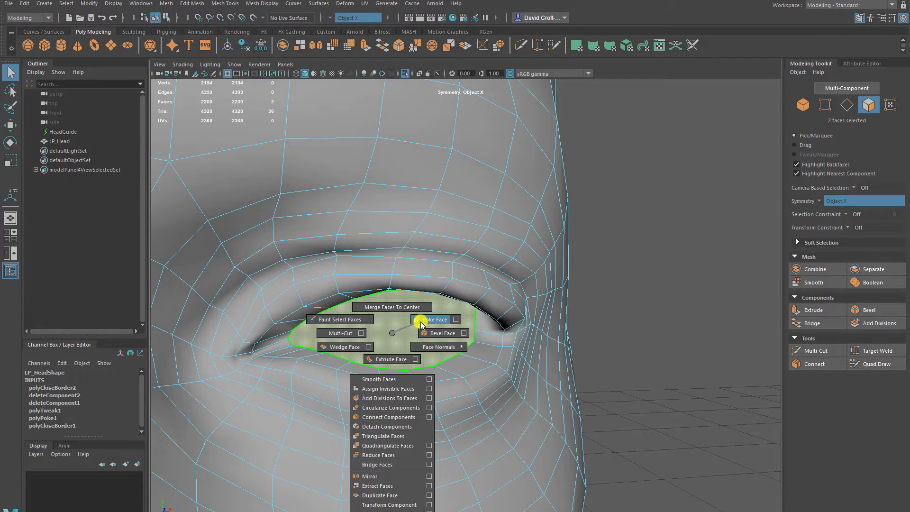
{"action": "right_click_drag", "start_coordinate": [421, 324], "coordinate": [421, 323], "text": "shift"}
Select the poked centre vertex of the eye cap and move it to about X 3.01, Y 167.13, Z 5.65.
{"action": "left_click_drag", "start_coordinate": [421, 353], "coordinate": [391, 318], "text": "alt"}
{"action": "right_click_drag", "start_coordinate": [345, 301], "coordinate": [331, 240]}
{"action": "left_click", "coordinate": [361, 330]}
{"action": "left_click_drag", "start_coordinate": [382, 345], "coordinate": [425, 347], "text": "alt"}
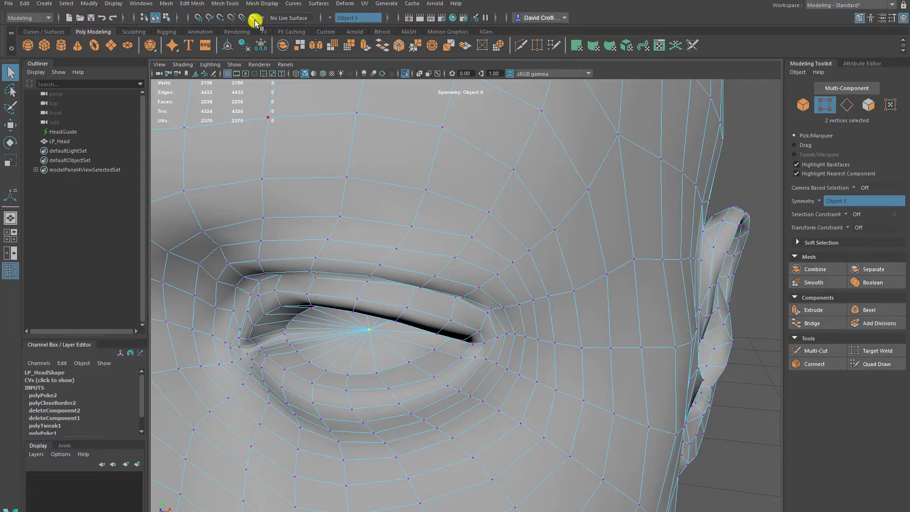
{"action": "left_click_drag", "start_coordinate": [413, 258], "coordinate": [457, 305], "text": "alt"}
{"action": "key", "text": "w"}
{"action": "left_click_drag", "start_coordinate": [465, 274], "coordinate": [472, 284]}
{"action": "left_click_drag", "start_coordinate": [426, 308], "coordinate": [545, 339], "text": "alt"}
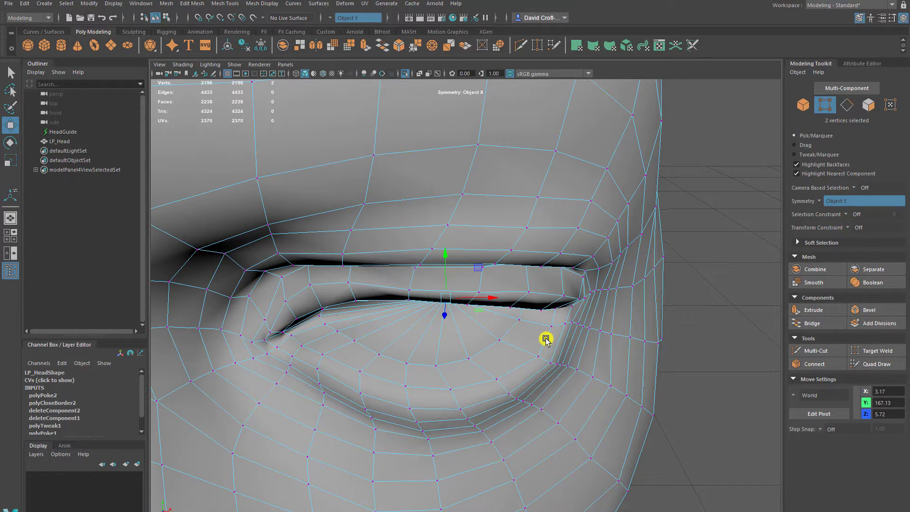
{"action": "left_click_drag", "start_coordinate": [479, 311], "coordinate": [463, 313]}
{"action": "left_click_drag", "start_coordinate": [464, 346], "coordinate": [431, 318], "text": "alt"}
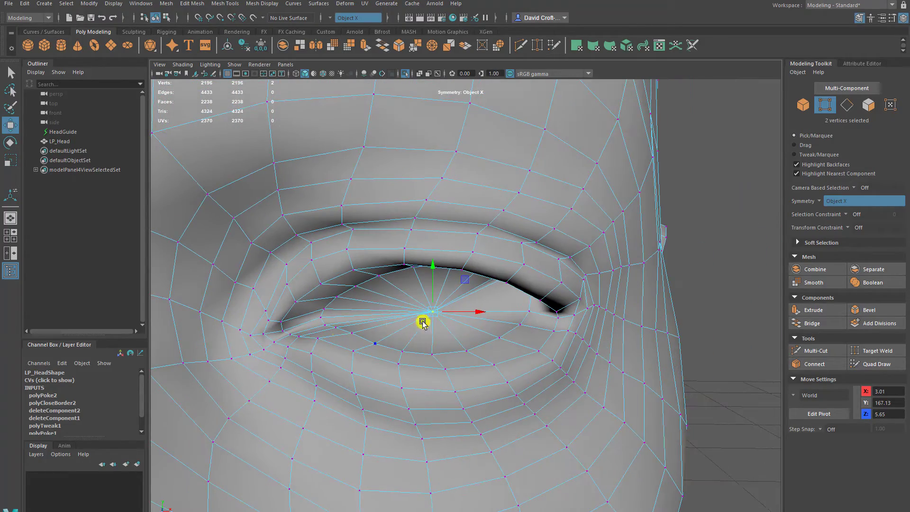
Return LP_Head to object mode and clear the selection.
{"action": "right_click_drag", "start_coordinate": [542, 292], "coordinate": [579, 260]}
{"action": "left_click_drag", "start_coordinate": [469, 314], "coordinate": [405, 346], "text": "alt"}
{"action": "right_click_drag", "start_coordinate": [401, 287], "coordinate": [400, 265]}
{"action": "left_click_drag", "start_coordinate": [396, 359], "coordinate": [431, 388], "text": "alt"}
{"action": "right_click_drag", "start_coordinate": [431, 387], "coordinate": [311, 215], "text": "alt"}
{"action": "right_click_drag", "start_coordinate": [597, 260], "coordinate": [659, 226]}
{"action": "left_click", "coordinate": [690, 271]}
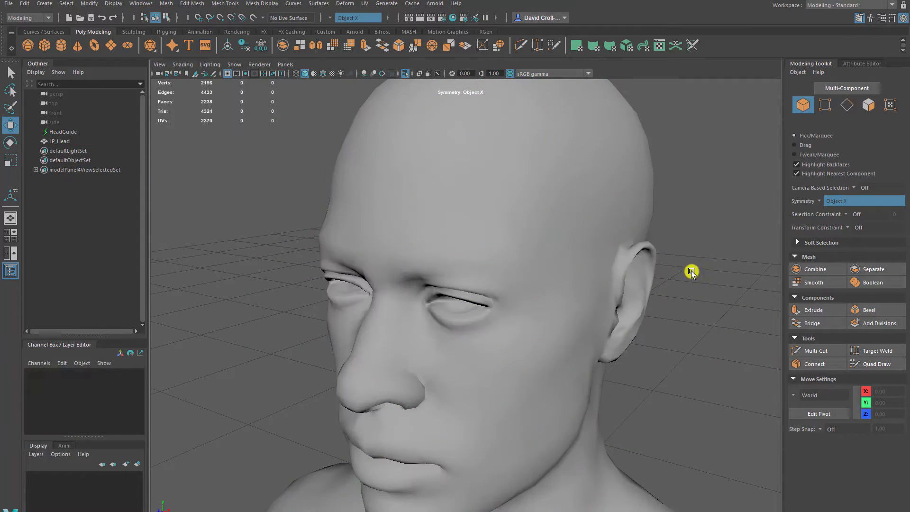
{"action": "left_click_drag", "start_coordinate": [690, 270], "coordinate": [620, 283], "text": "alt"}
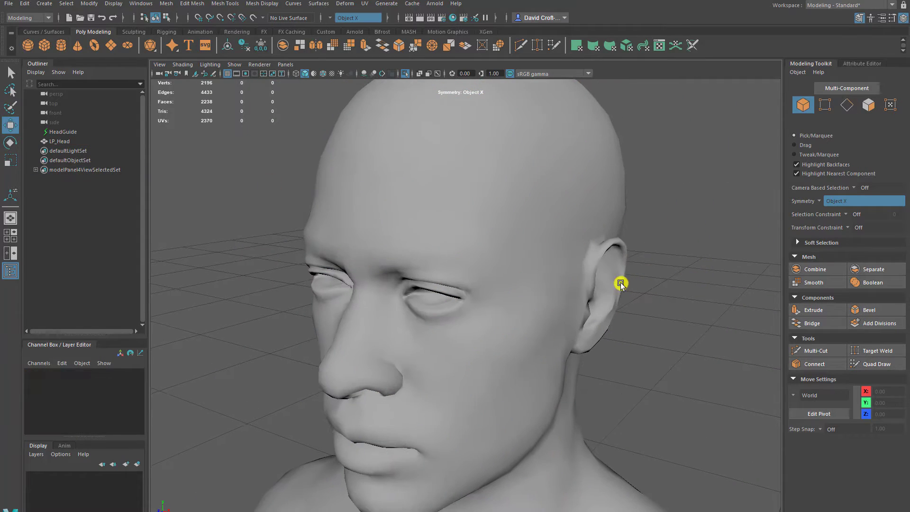
Create a polygon sphere at the origin and scale it uniformly to about 6.47.
{"action": "left_click", "coordinate": [29, 47]}
{"action": "right_click_drag", "start_coordinate": [502, 379], "coordinate": [366, 223], "text": "alt"}
{"action": "left_click_drag", "start_coordinate": [365, 223], "coordinate": [402, 317], "text": "alt"}
{"action": "middle_click_drag", "start_coordinate": [402, 317], "coordinate": [379, 225], "text": "alt"}
{"action": "key", "text": "e"}
{"action": "key", "text": "r"}
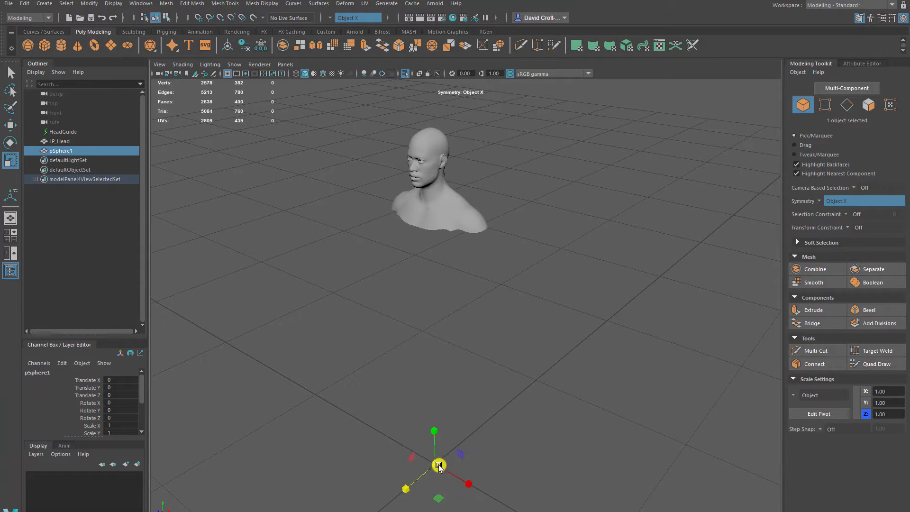
{"action": "left_click_drag", "start_coordinate": [439, 465], "coordinate": [449, 462]}
Move the sphere up beside the head, to about X 14.09 and Y 163.67.
{"action": "key", "text": "w"}
{"action": "left_click_drag", "start_coordinate": [435, 429], "coordinate": [428, 135]}
{"action": "left_click_drag", "start_coordinate": [424, 289], "coordinate": [467, 275], "text": "alt"}
{"action": "right_click_drag", "start_coordinate": [467, 275], "coordinate": [523, 338], "text": "alt"}
{"action": "middle_click_drag", "start_coordinate": [390, 95], "coordinate": [435, 201], "text": "alt"}
{"action": "right_click_drag", "start_coordinate": [435, 201], "coordinate": [487, 258], "text": "alt"}
{"action": "left_click_drag", "start_coordinate": [437, 165], "coordinate": [557, 140]}
{"action": "middle_click_drag", "start_coordinate": [564, 164], "coordinate": [555, 213], "text": "alt"}
{"action": "left_click_drag", "start_coordinate": [555, 213], "coordinate": [586, 198], "text": "alt"}
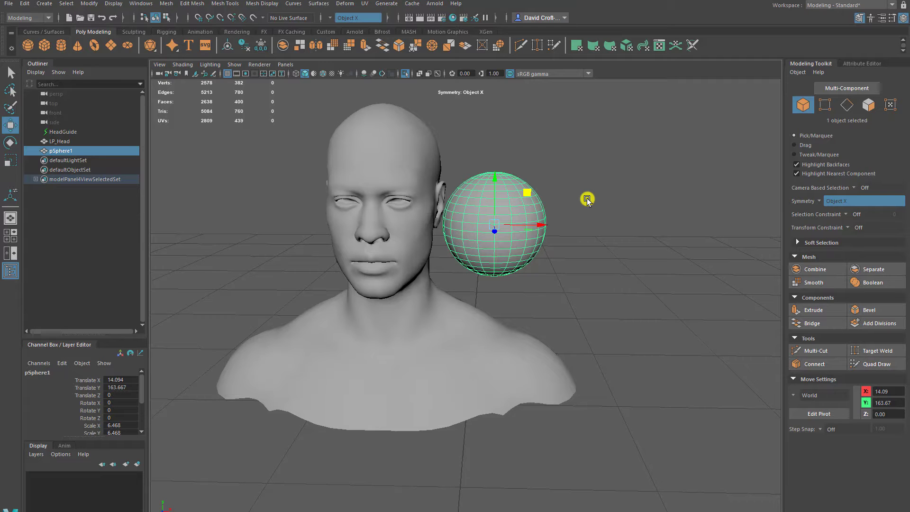
Examine the sphere's shape and surface up close beside the ear, both unselected and selected.
{"action": "left_click_drag", "start_coordinate": [584, 196], "coordinate": [560, 191], "text": "alt"}
{"action": "right_click_drag", "start_coordinate": [536, 246], "coordinate": [581, 353], "text": "alt"}
{"action": "middle_click_drag", "start_coordinate": [563, 162], "coordinate": [554, 250], "text": "alt"}
{"action": "right_click_drag", "start_coordinate": [519, 182], "coordinate": [556, 221], "text": "alt"}
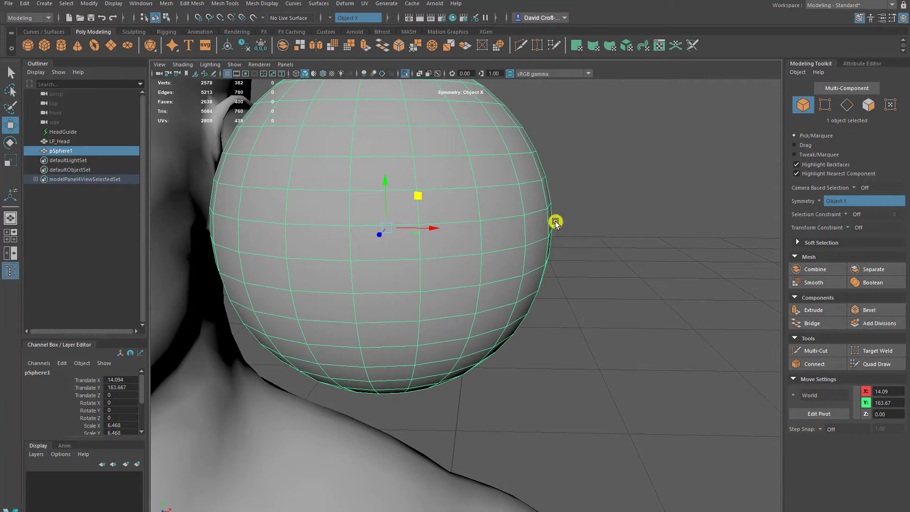
{"action": "middle_click_drag", "start_coordinate": [561, 197], "coordinate": [570, 249], "text": "alt"}
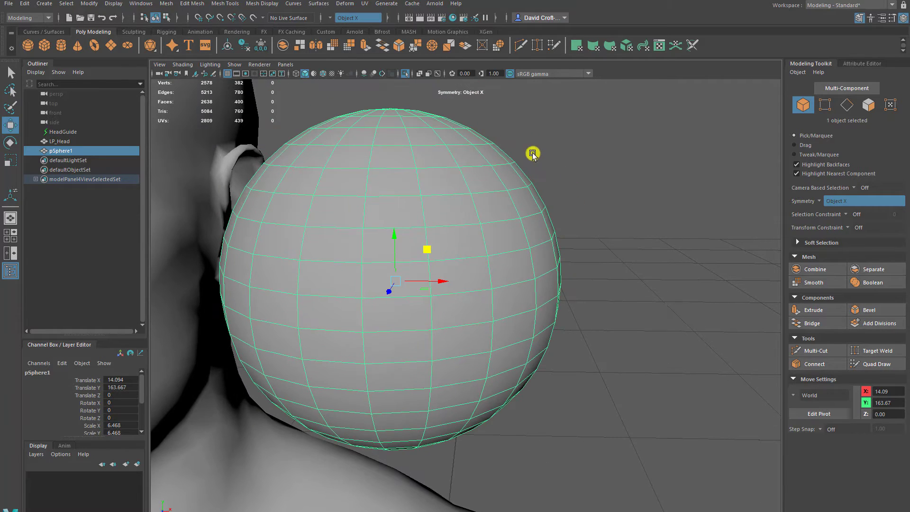
{"action": "left_click", "coordinate": [606, 314]}
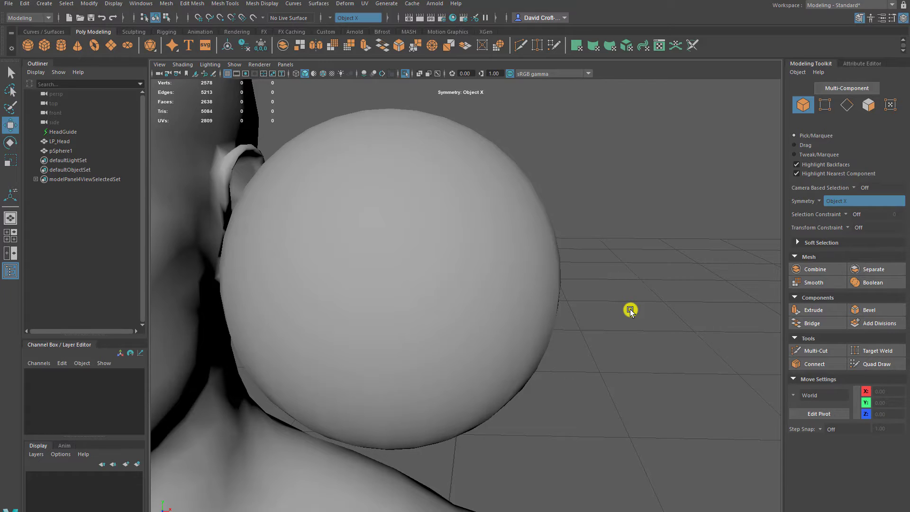
{"action": "left_click", "coordinate": [358, 307]}
{"action": "scroll", "coordinate": [507, 329], "scroll_direction": "down", "scroll_amount": 5}
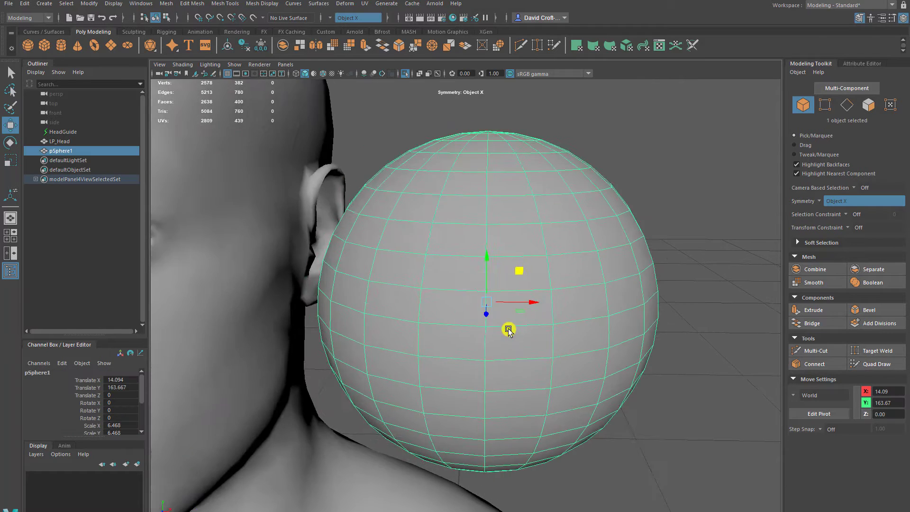
Scale the sphere to about 3.63 and move it into the face near the eye, at about X 1.44, Y 165.91, Z 4.41.
{"action": "left_click_drag", "start_coordinate": [489, 264], "coordinate": [355, 245]}
{"action": "left_click_drag", "start_coordinate": [355, 245], "coordinate": [276, 271], "text": "alt"}
{"action": "key", "text": "e"}
{"action": "key", "text": "r"}
{"action": "mouse_move", "coordinate": [277, 271]}
{"action": "left_mouse_down", "text": "alt"}
{"action": "mouse_move", "coordinate": [288, 266]}
{"action": "mouse_move", "coordinate": [313, 276]}
{"action": "mouse_move", "coordinate": [299, 270]}
{"action": "mouse_move", "coordinate": [273, 286]}
{"action": "left_mouse_up", "text": "alt"}
{"action": "key", "text": "w"}
{"action": "middle_click_drag", "start_coordinate": [308, 282], "coordinate": [398, 270], "text": "alt"}
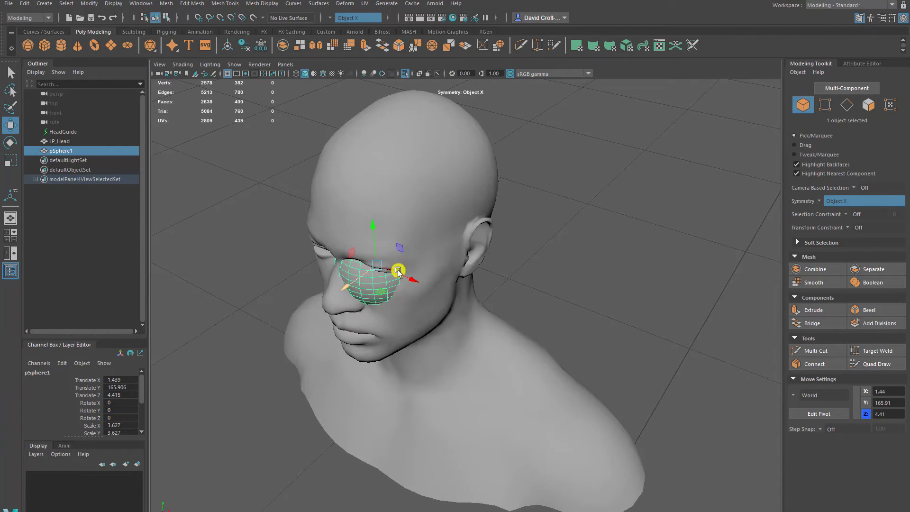
Scale the sphere down uniformly to about 2.38 for the eye socket.
{"action": "scroll", "coordinate": [455, 255], "scroll_direction": "up", "scroll_amount": 8}
{"action": "middle_click_drag", "start_coordinate": [463, 251], "coordinate": [638, 376], "text": "alt"}
{"action": "key", "text": "e"}
{"action": "key", "text": "r"}
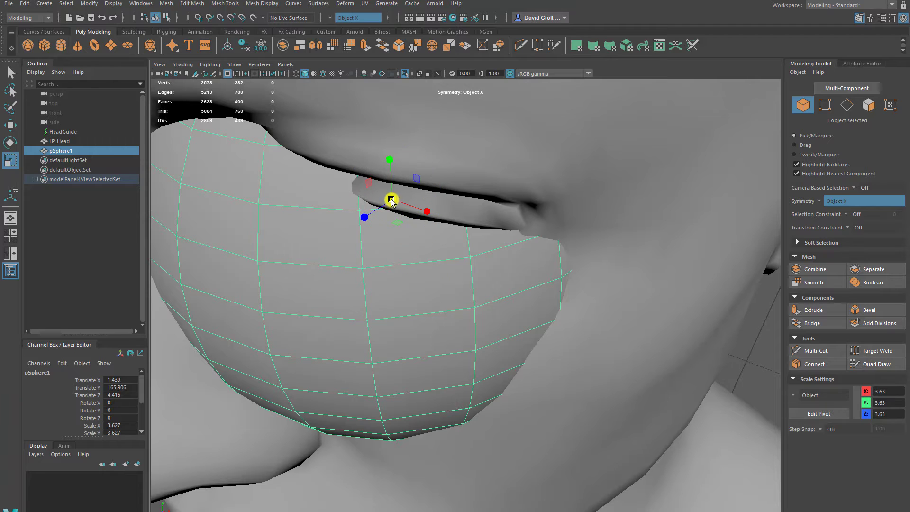
{"action": "left_click_drag", "start_coordinate": [392, 200], "coordinate": [283, 258]}
{"action": "left_click_drag", "start_coordinate": [283, 258], "coordinate": [399, 233], "text": "alt"}
{"action": "middle_click_drag", "start_coordinate": [398, 232], "coordinate": [342, 333], "text": "alt"}
Position the sphere behind the eyelids at about X 2.94, Y 167.05, Z 5.43 and scale it to about 1.69.
{"action": "key", "text": "w"}
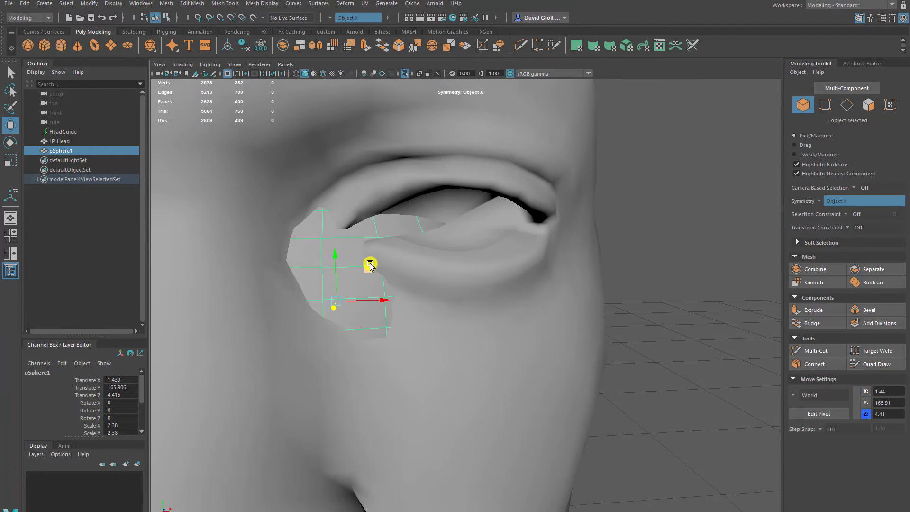
{"action": "left_click_drag", "start_coordinate": [369, 266], "coordinate": [462, 198]}
{"action": "key", "text": "e"}
{"action": "key", "text": "r"}
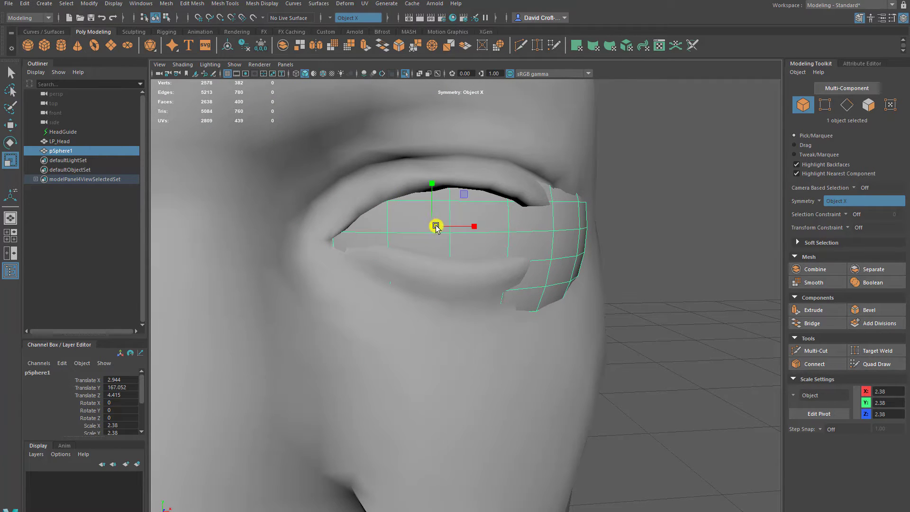
{"action": "left_click_drag", "start_coordinate": [434, 226], "coordinate": [366, 245]}
{"action": "left_click_drag", "start_coordinate": [365, 245], "coordinate": [319, 288], "text": "alt"}
{"action": "key", "text": "w"}
Scale the sphere uniformly to about 1.36 so it fits inside the eyelids.
{"action": "key", "text": "e"}
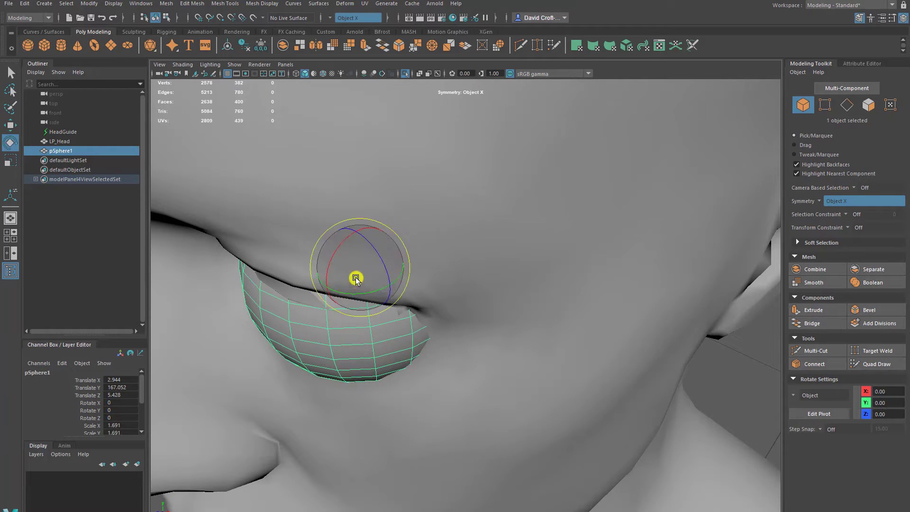
{"action": "key", "text": "r"}
{"action": "left_click_drag", "start_coordinate": [362, 268], "coordinate": [461, 317]}
{"action": "middle_click_drag", "start_coordinate": [511, 357], "coordinate": [473, 327], "text": "alt"}
{"action": "right_click_drag", "start_coordinate": [473, 327], "coordinate": [576, 259], "text": "alt"}
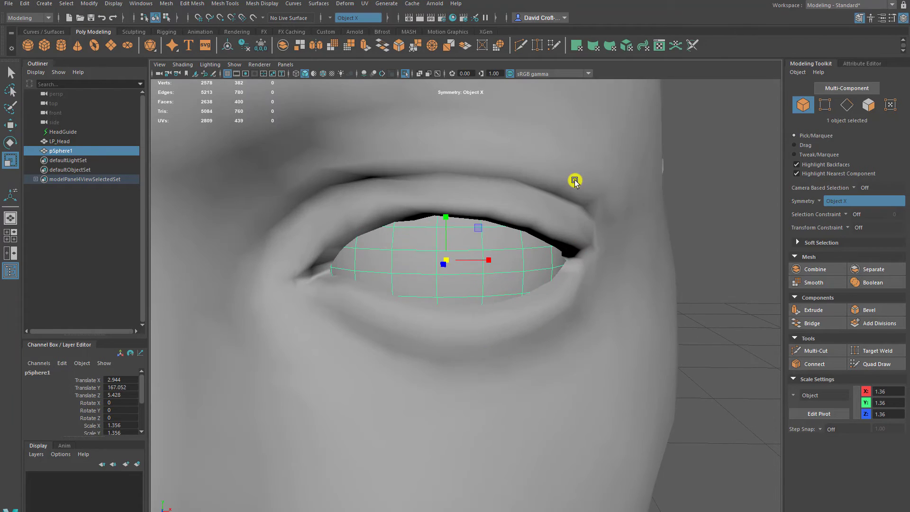
Select LP_Head and the eye sphere together and examine both wireframes around the eye from several angles.
{"action": "left_click", "coordinate": [574, 180]}
{"action": "left_click", "coordinate": [499, 270], "text": "shift"}
{"action": "middle_click_drag", "start_coordinate": [528, 334], "coordinate": [509, 354], "text": "alt"}
{"action": "right_click_drag", "start_coordinate": [510, 354], "coordinate": [509, 302], "text": "alt"}
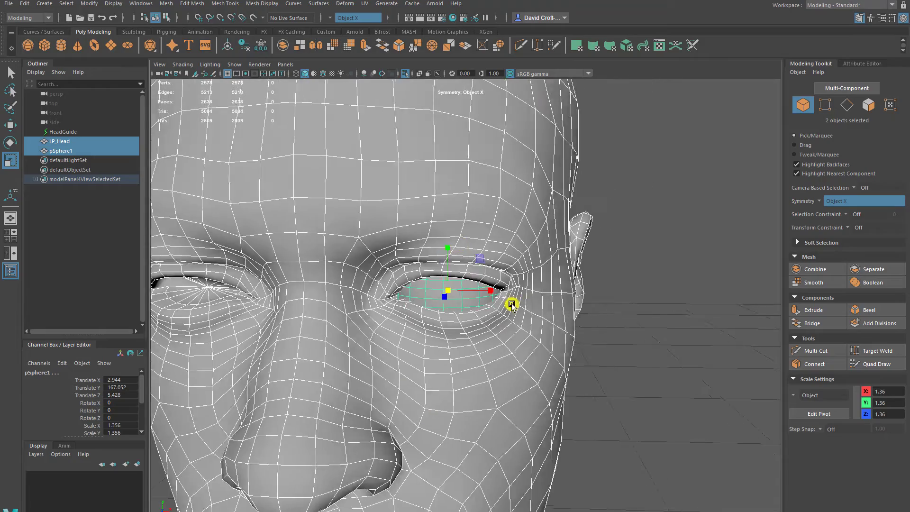
{"action": "left_click_drag", "start_coordinate": [509, 303], "coordinate": [422, 278], "text": "alt"}
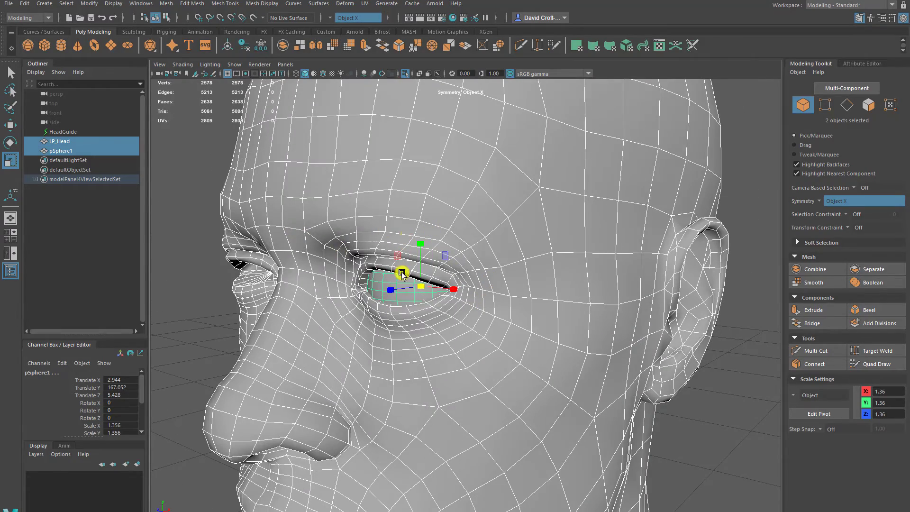
{"action": "left_click_drag", "start_coordinate": [373, 271], "coordinate": [457, 254], "text": "alt"}
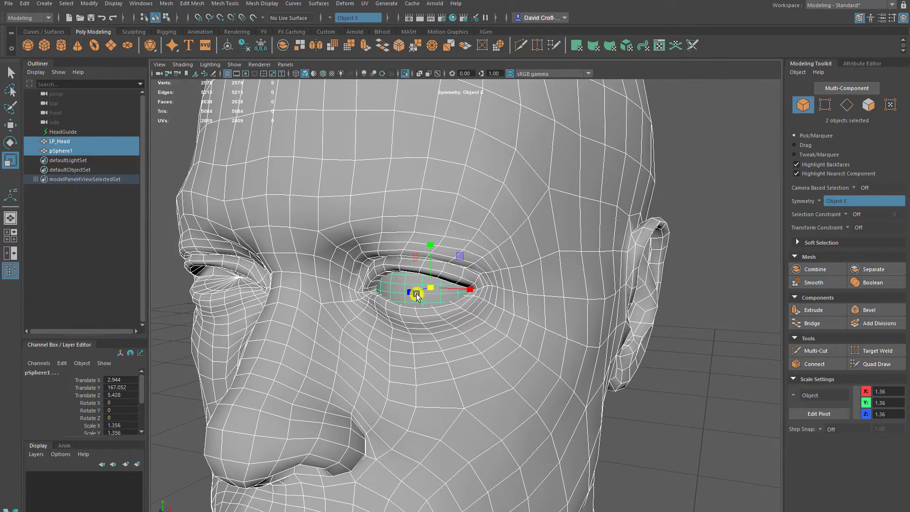
{"action": "left_click_drag", "start_coordinate": [363, 268], "coordinate": [390, 283], "text": "alt"}
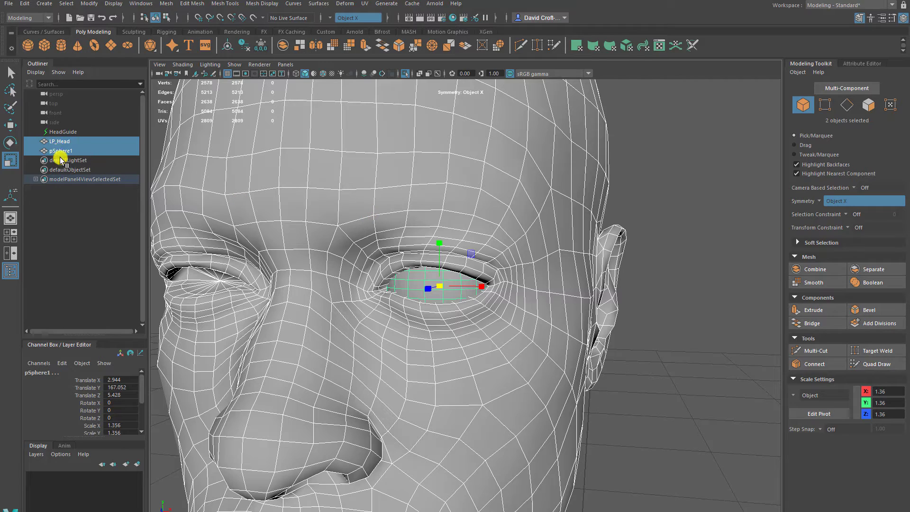
Examine how the eye sphere's wireframe lines up with the eyelid topology from close up.
{"action": "middle_click_drag", "start_coordinate": [407, 286], "coordinate": [398, 277], "text": "alt"}
{"action": "left_click_drag", "start_coordinate": [398, 276], "coordinate": [430, 281], "text": "alt"}
{"action": "right_click_drag", "start_coordinate": [430, 284], "coordinate": [487, 402], "text": "alt"}
{"action": "middle_click_drag", "start_coordinate": [445, 305], "coordinate": [456, 311], "text": "alt"}
{"action": "right_click_drag", "start_coordinate": [457, 311], "coordinate": [456, 335], "text": "alt"}
{"action": "key", "text": "w"}
{"action": "key", "text": "e"}
{"action": "key", "text": "r"}
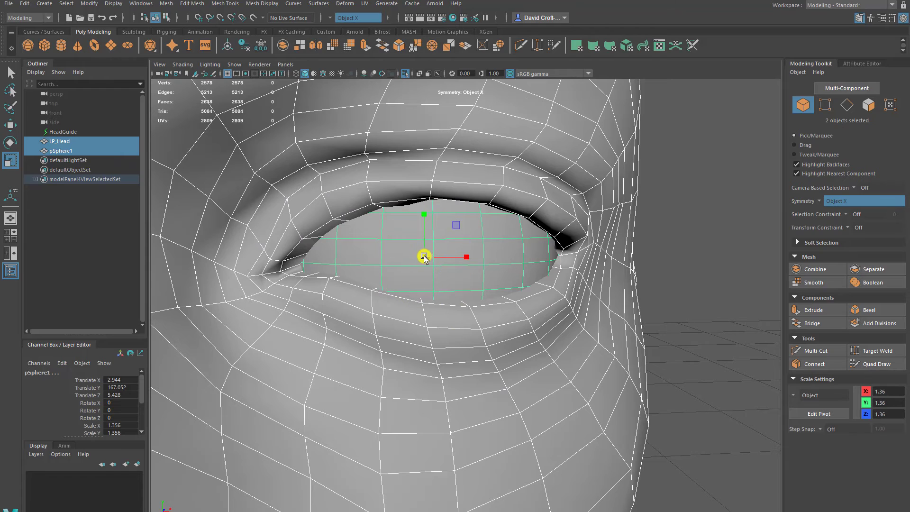
{"action": "left_click_drag", "start_coordinate": [424, 256], "coordinate": [456, 339], "text": "alt"}
{"action": "middle_click_drag", "start_coordinate": [416, 256], "coordinate": [413, 232], "text": "alt"}
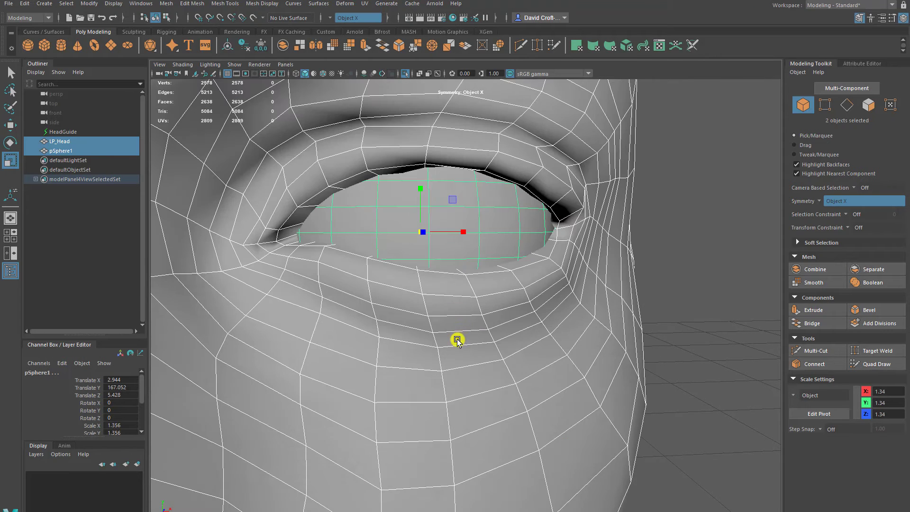
Fit the sphere inside the eyelids at about X 2.96, Y 167.08, Z 5.60 with a uniform scale of about 1.17.
{"action": "left_click", "coordinate": [466, 242]}
{"action": "left_click_drag", "start_coordinate": [420, 229], "coordinate": [446, 235], "text": "alt"}
{"action": "left_click", "coordinate": [326, 221]}
{"action": "left_click", "coordinate": [357, 243]}
{"action": "key", "text": "w"}
{"action": "left_click", "coordinate": [339, 238]}
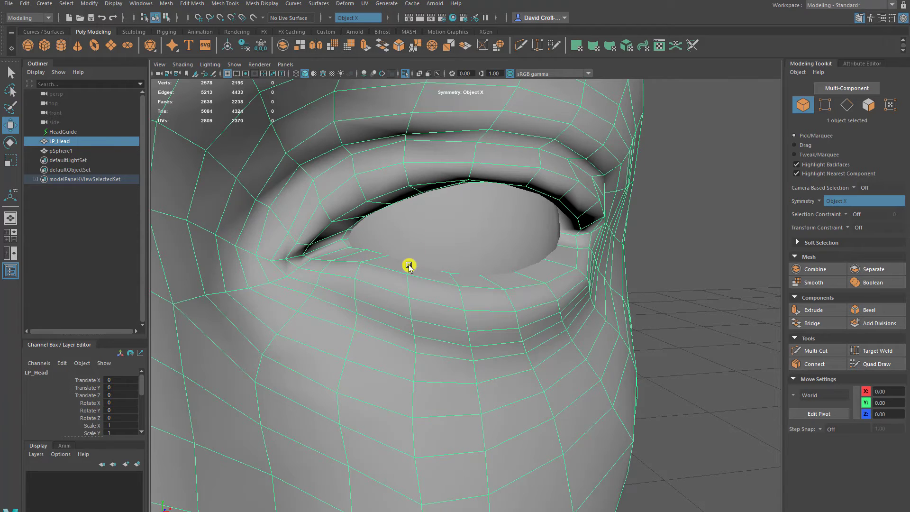
{"action": "left_click_drag", "start_coordinate": [422, 260], "coordinate": [376, 329], "text": "alt"}
{"action": "left_click", "coordinate": [351, 283]}
{"action": "right_click_drag", "start_coordinate": [330, 314], "coordinate": [296, 240], "text": "alt"}
{"action": "left_click_drag", "start_coordinate": [297, 240], "coordinate": [333, 218], "text": "alt"}
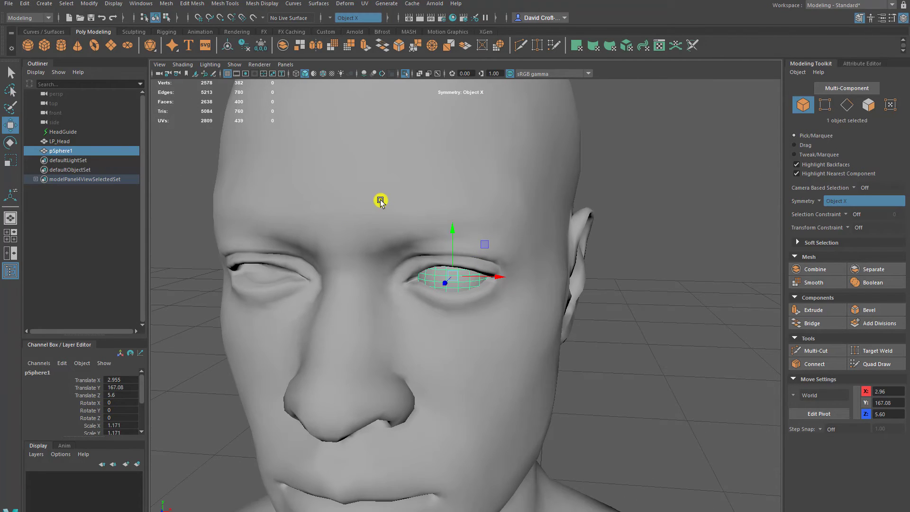
Mirror the eye sphere across the world X axis in the negative direction with Cut Geometry on.
{"action": "left_click", "coordinate": [315, 48]}
{"action": "left_click_drag", "start_coordinate": [445, 265], "coordinate": [601, 271]}
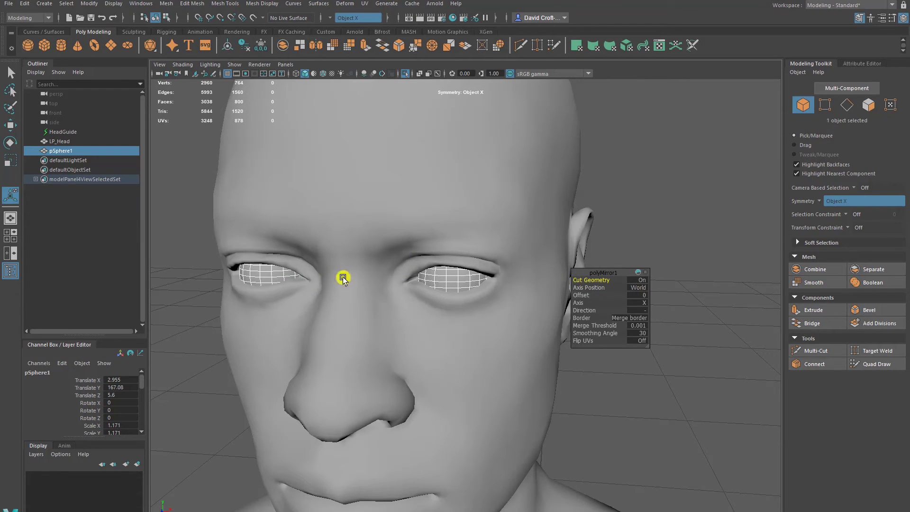
{"action": "left_click", "coordinate": [639, 280]}
Try the positive direction for the eye sphere's mirror and switch it back to negative.
{"action": "left_click", "coordinate": [644, 311]}
{"action": "left_click", "coordinate": [652, 317]}
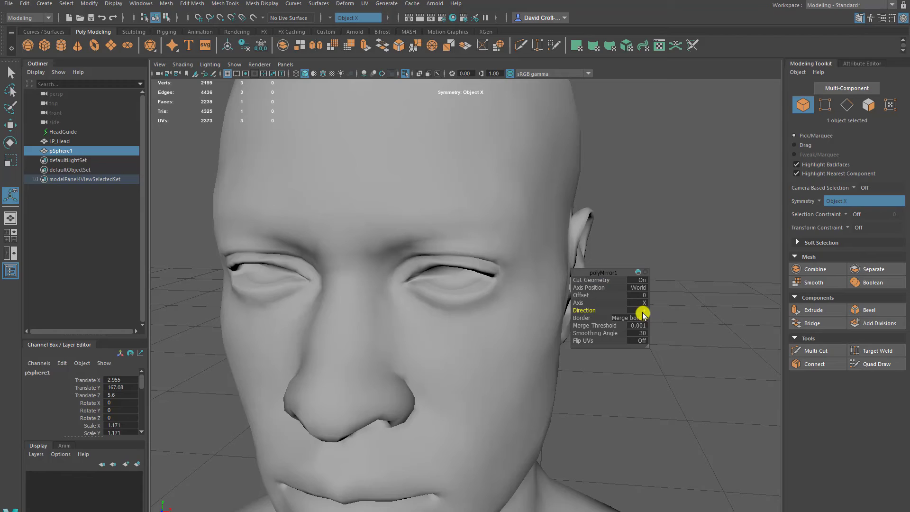
{"action": "left_click", "coordinate": [643, 310]}
{"action": "left_click", "coordinate": [648, 324]}
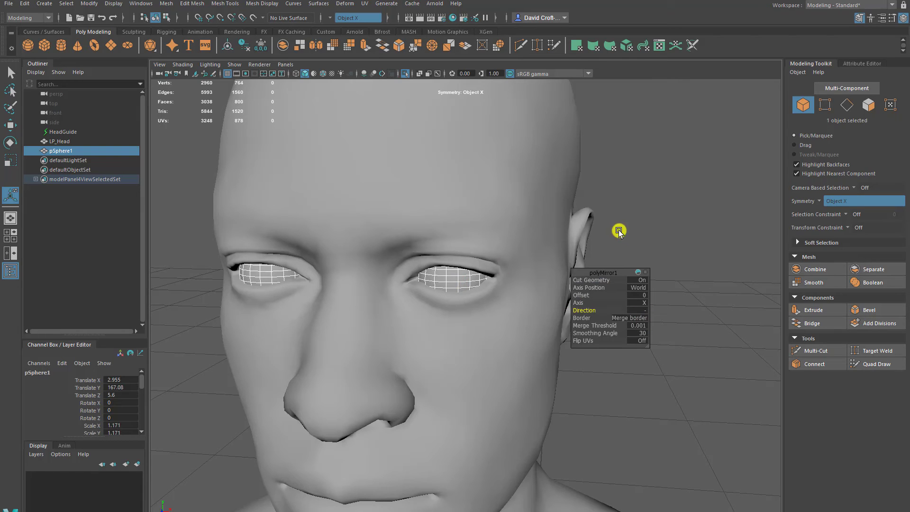